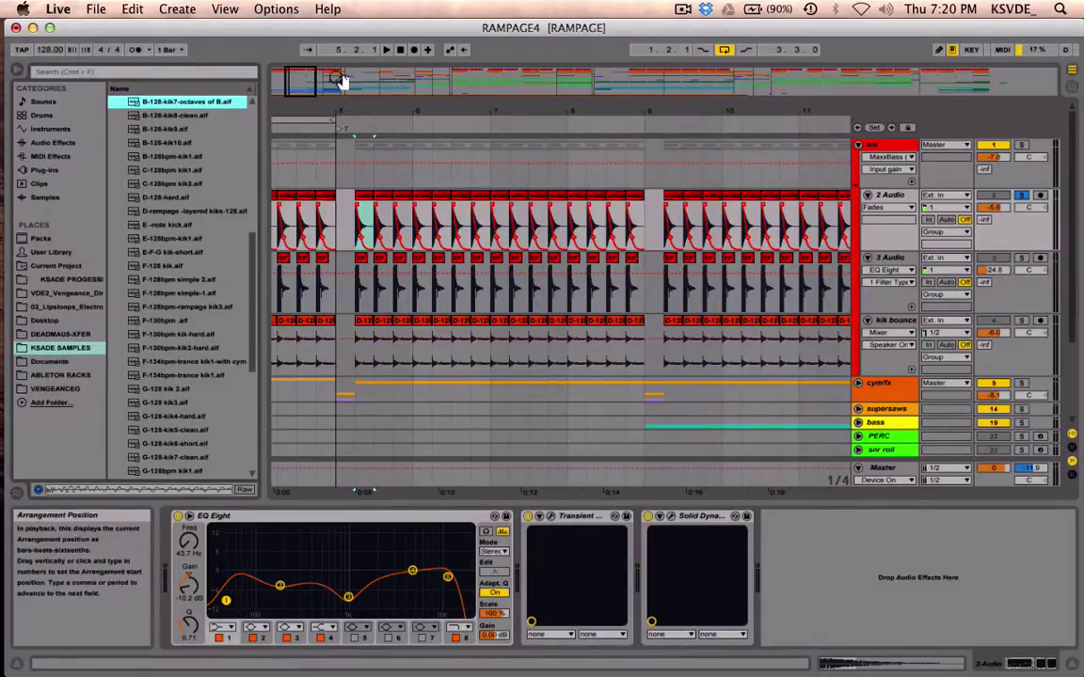
Step: Examine the layout of the kick clips across the whole arrangement, from the opening bars to the final section
key("minus")
key("minus")
key("minus")
key("minus")
key("minus")
key("minus")
key("minus")
key("minus")
key("minus")
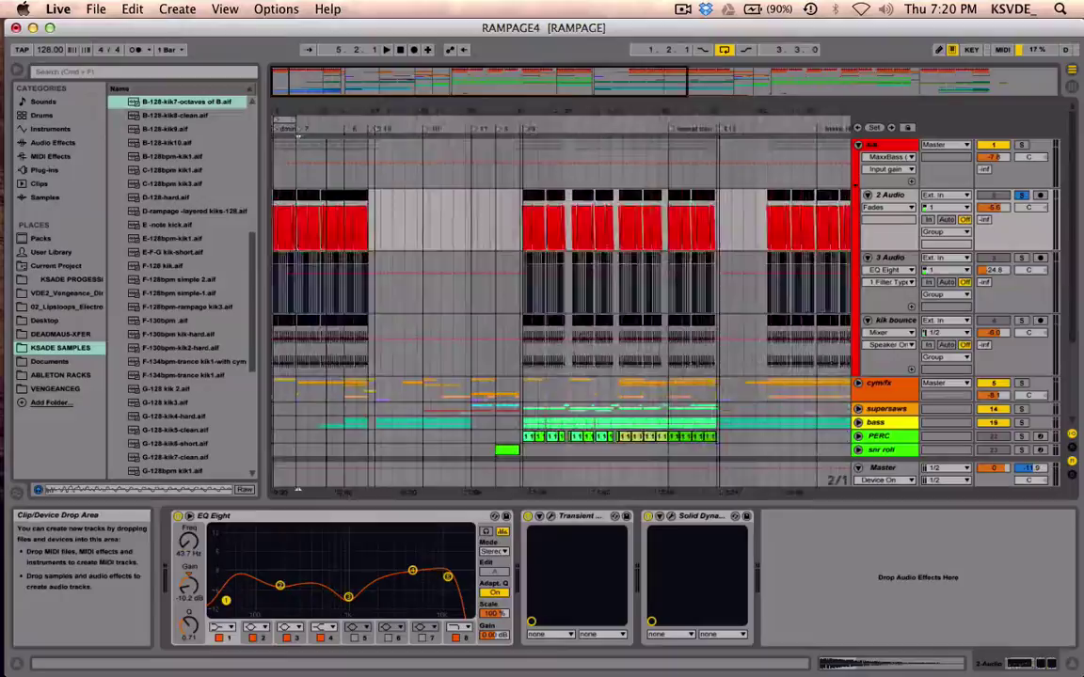
left_click_drag(889, 83, 907, 116)
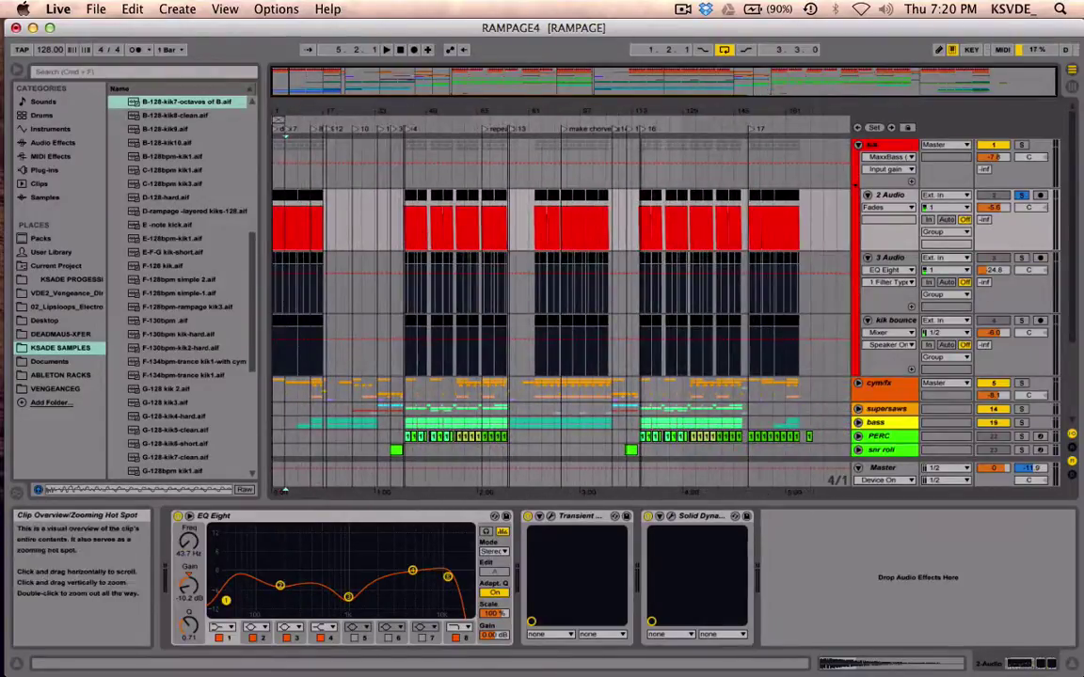
left_click(712, 192)
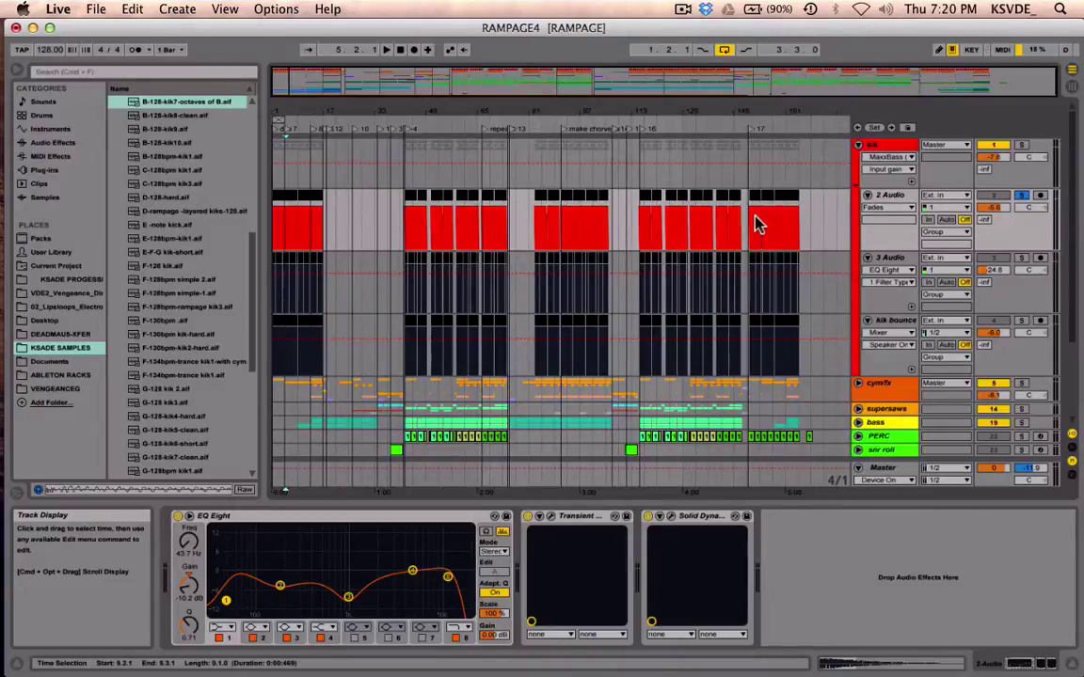
scroll(756, 215, "down", 3)
scroll(756, 216, "up", 3)
left_click_drag(509, 80, 508, 120)
scroll(488, 251, "left", 10)
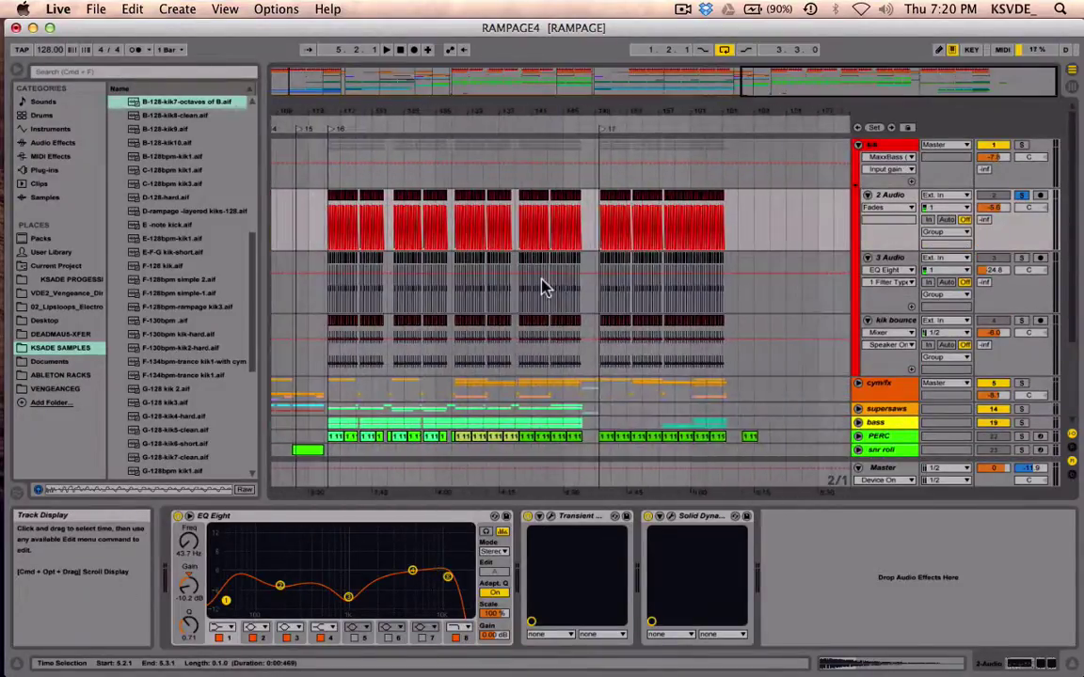
scroll(762, 268, "right", 8)
scroll(539, 268, "left", 8)
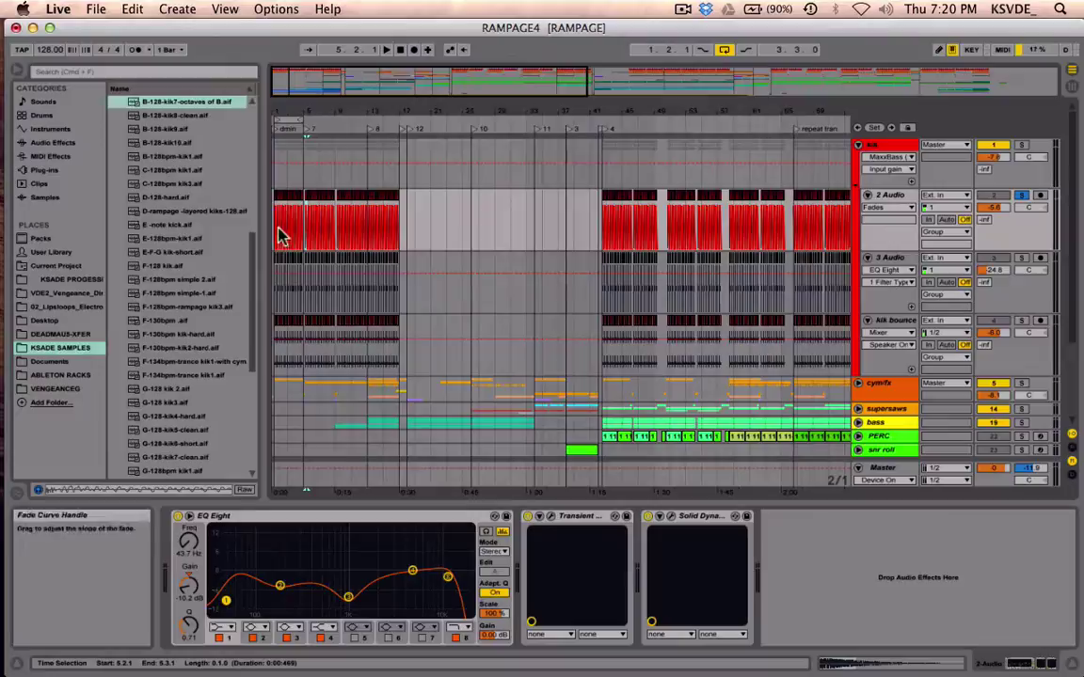
scroll(488, 239, "right", 15)
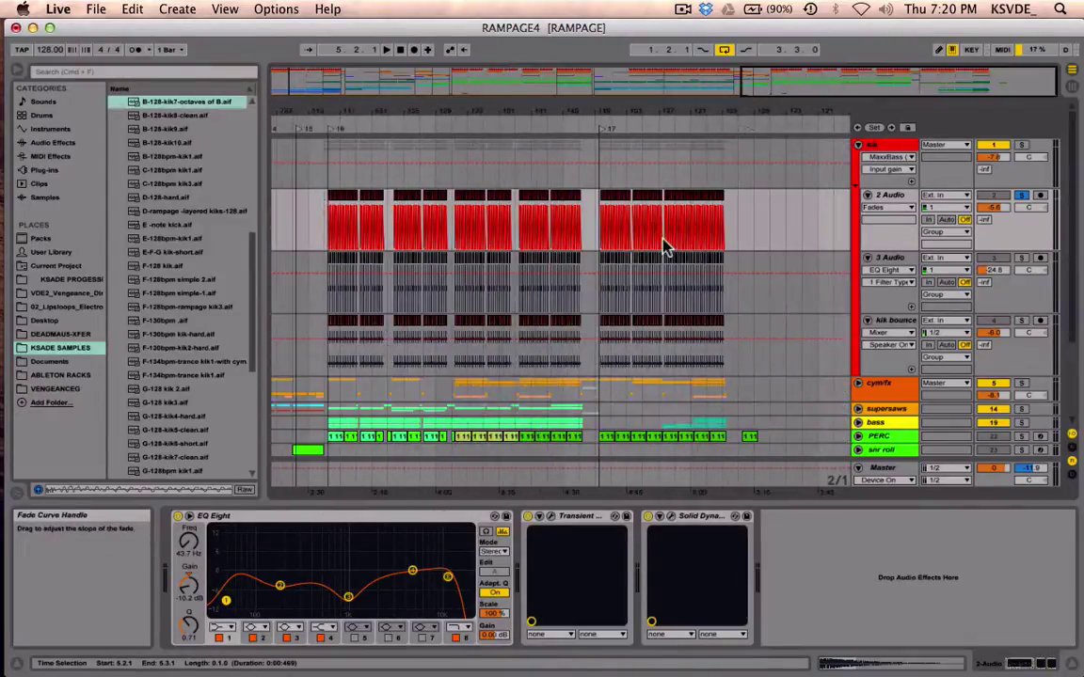
scroll(663, 245, "right", 15)
scroll(503, 241, "left", 20)
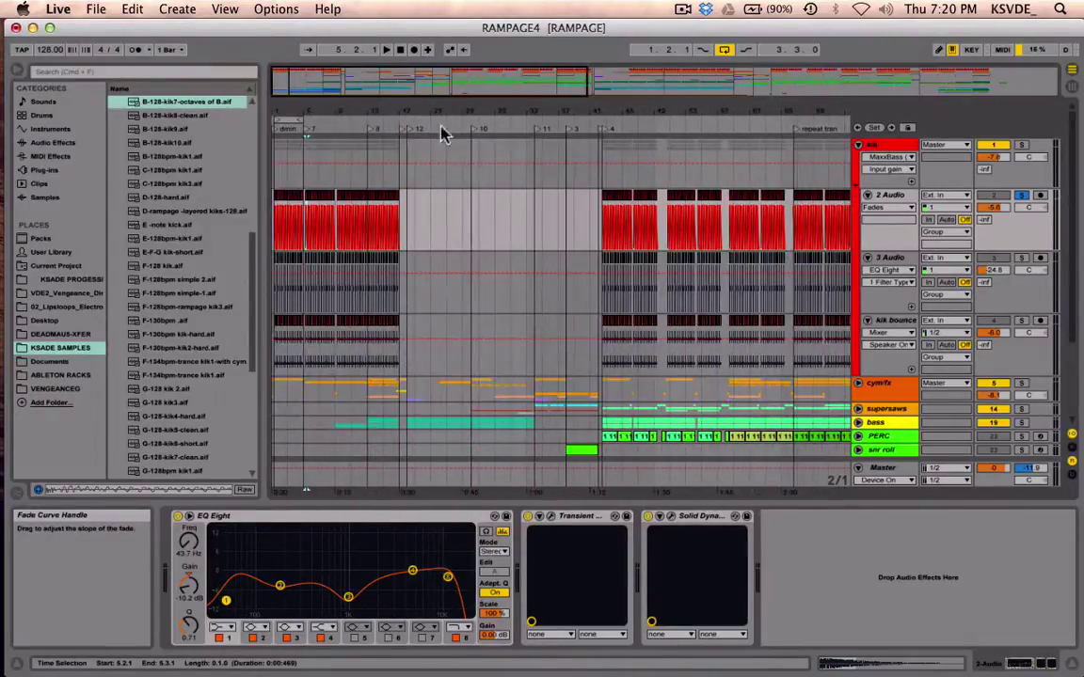
Step: Open the File Manager and list all sample files used by the current Live Set
left_click(235, 10)
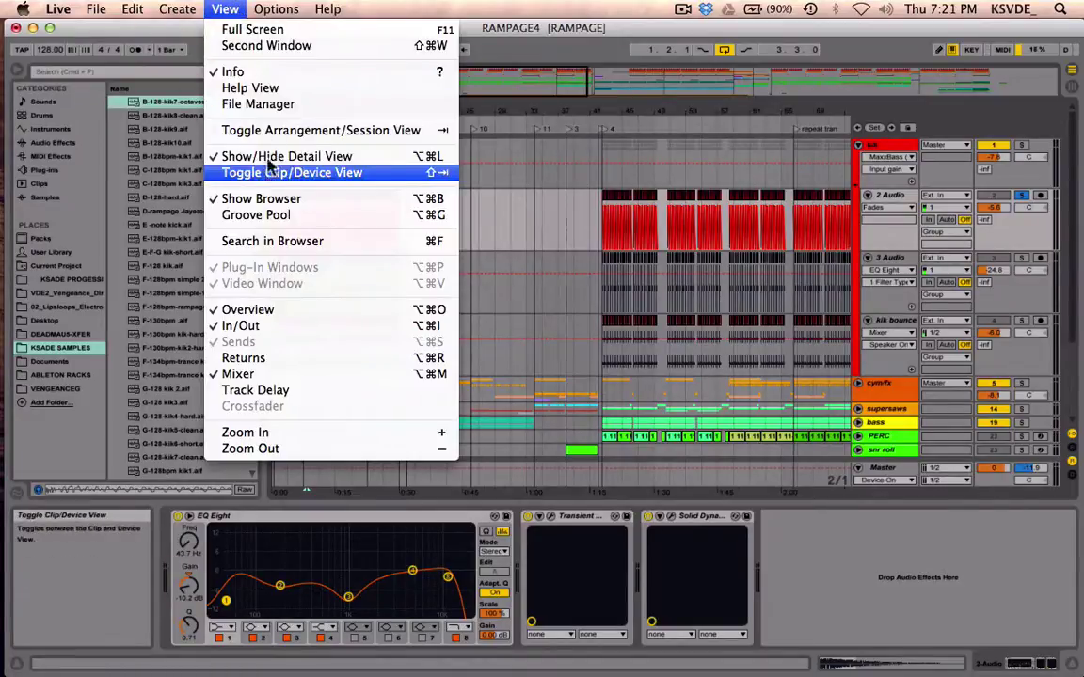
left_click(264, 105)
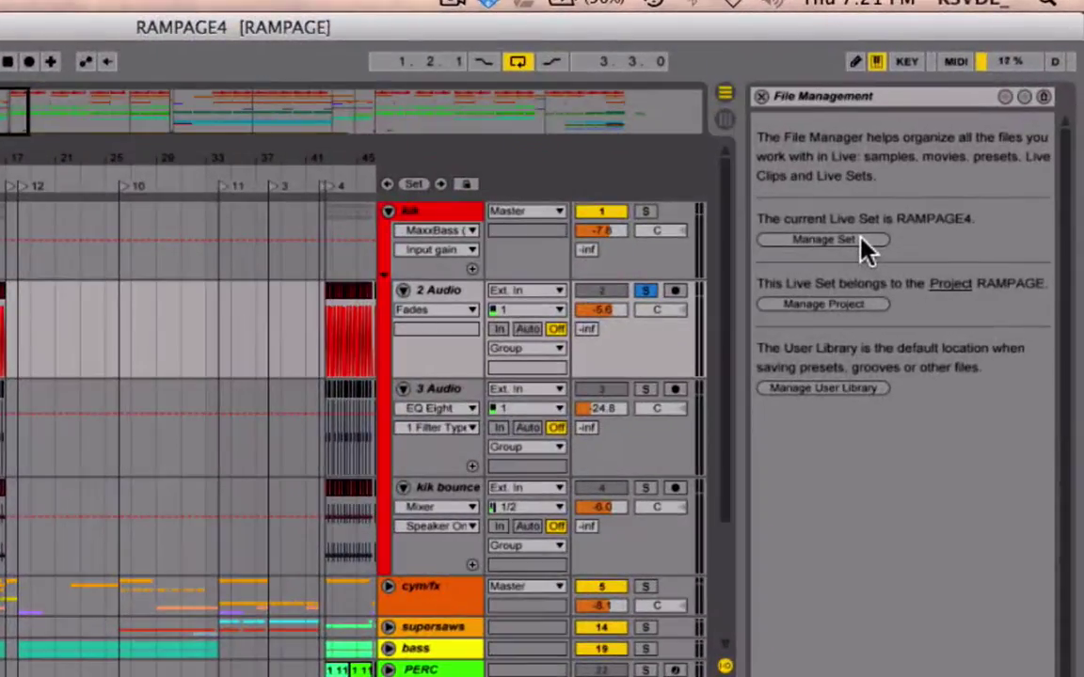
left_click(861, 240)
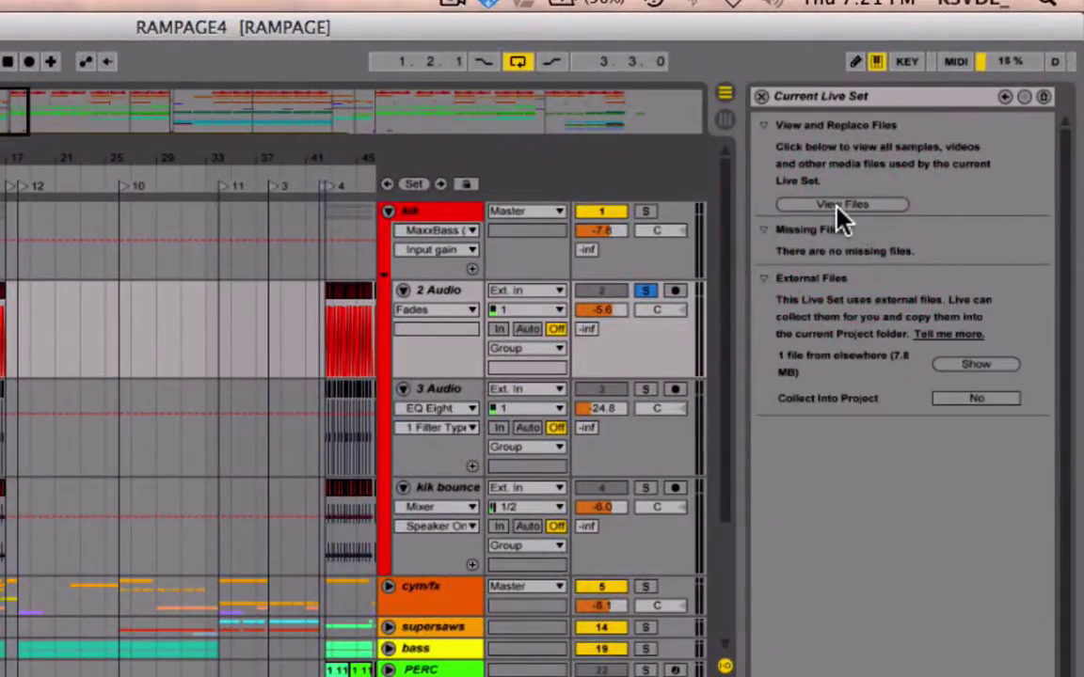
left_click(838, 207)
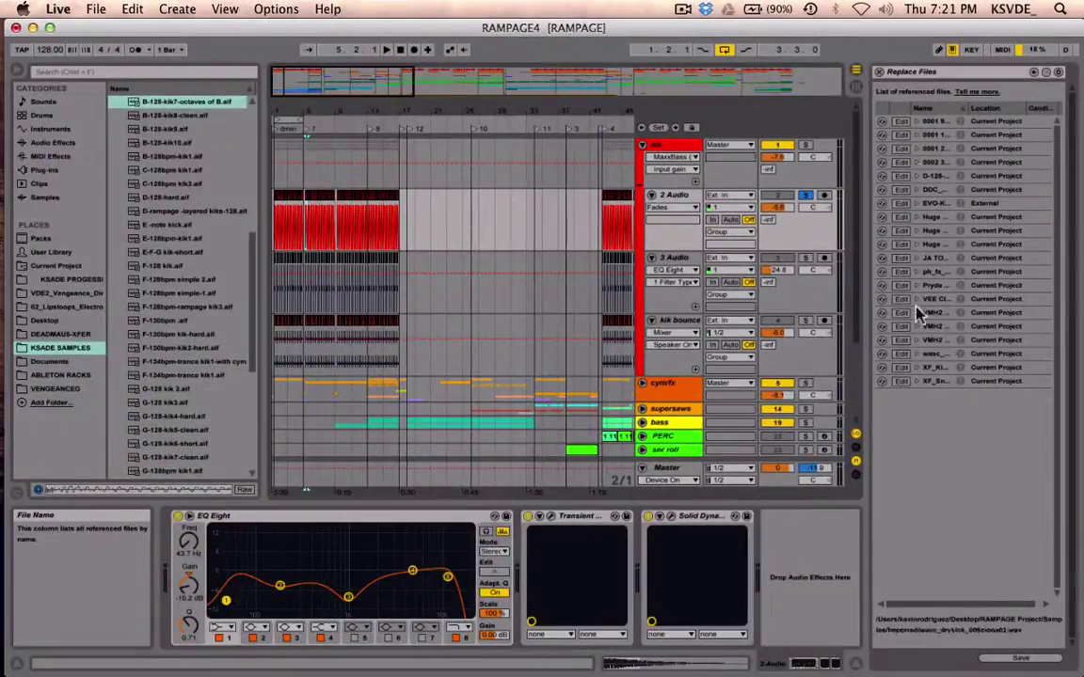
Step: Identify the kick sample used on 2 Audio and start hot-swapping its wasc_drykick file from the referenced files
left_click(339, 75)
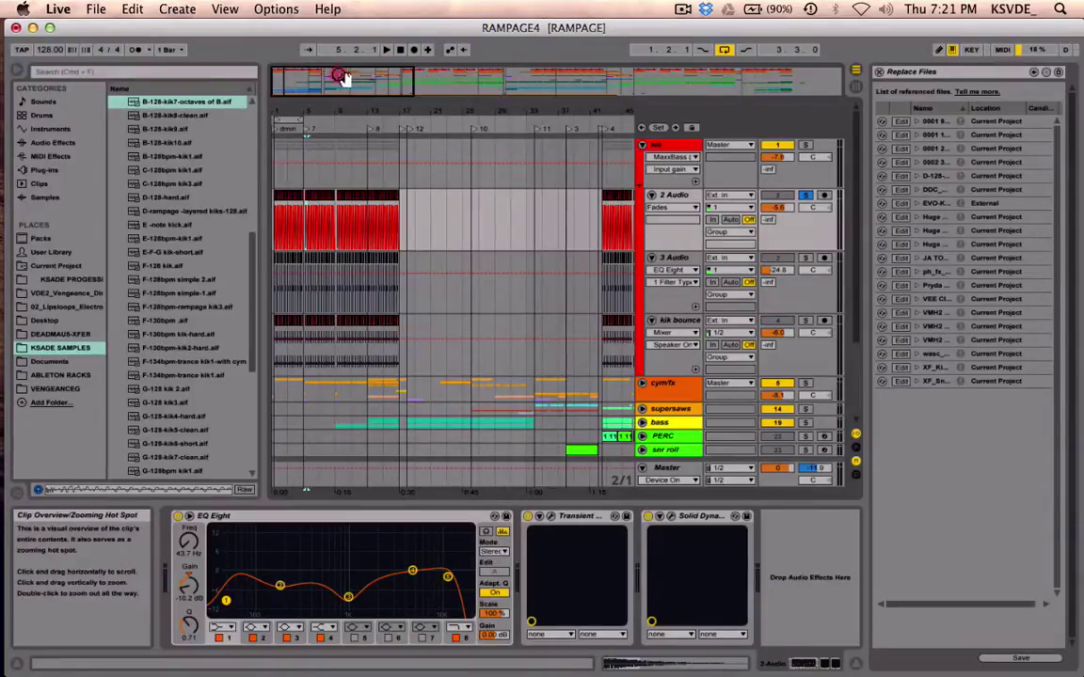
left_click_drag(342, 77, 362, 256)
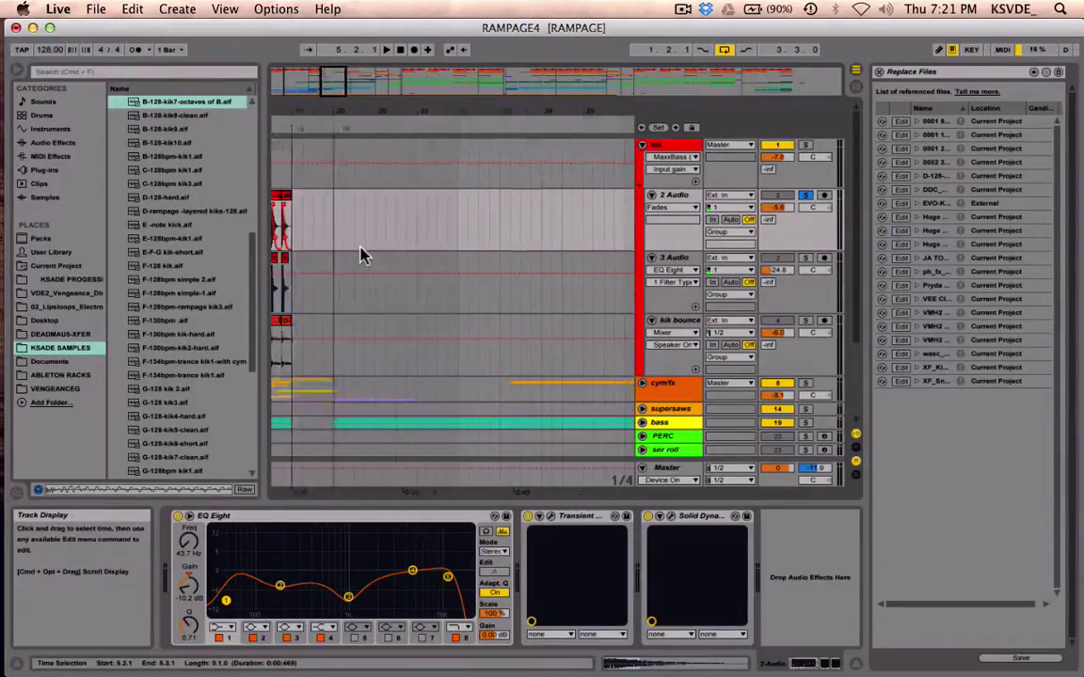
scroll(360, 247, "left", 8)
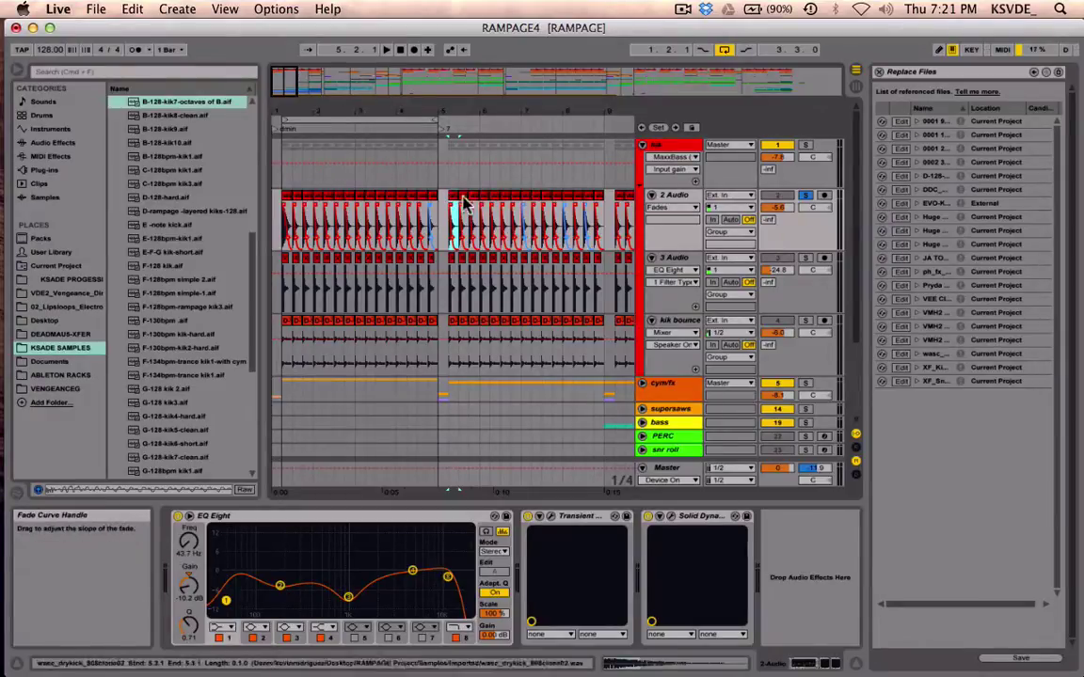
left_click(929, 354)
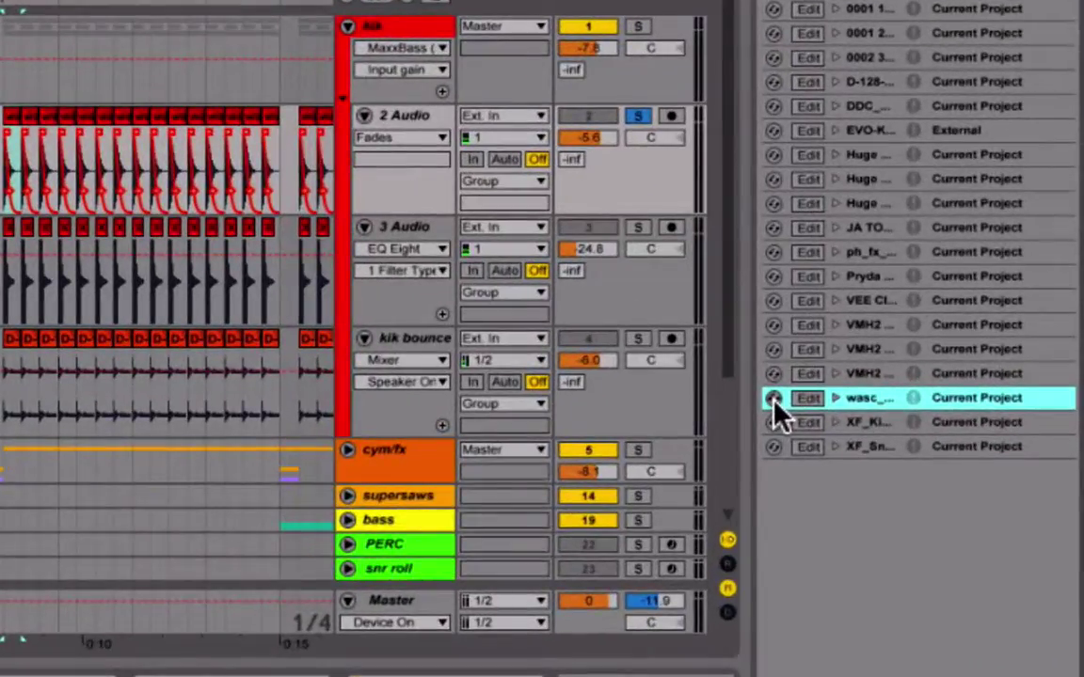
left_click(773, 398)
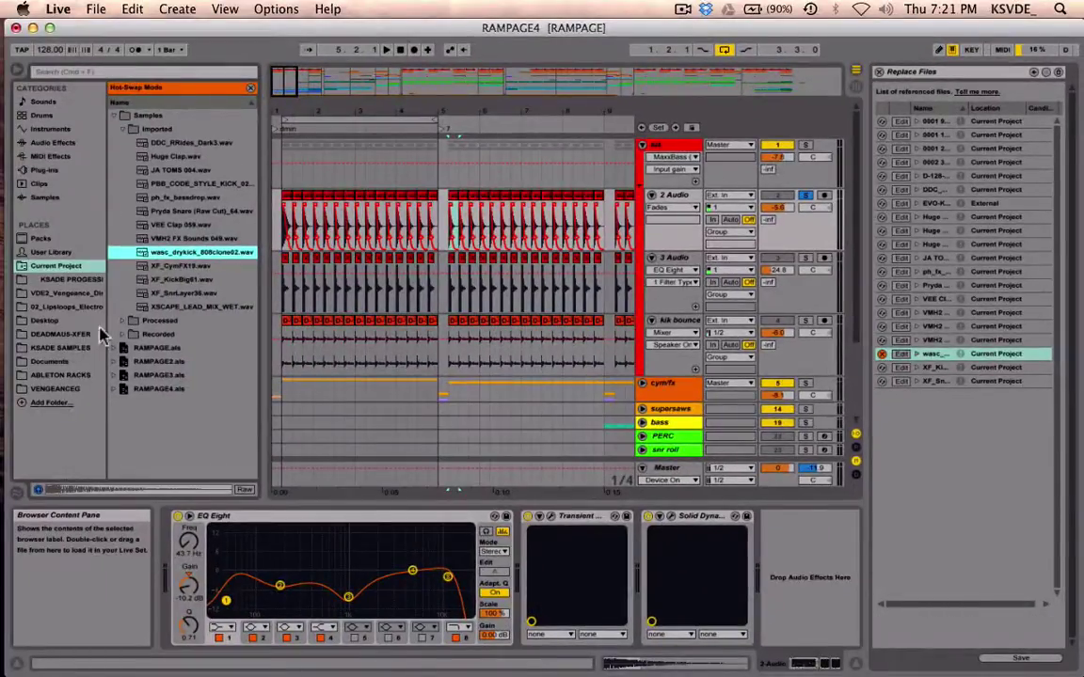
Step: Browse the KSADE SAMPLES kicks and audition the D-128-hard, D-rampage layered and E -note kick samples as replacements
left_click(59, 349)
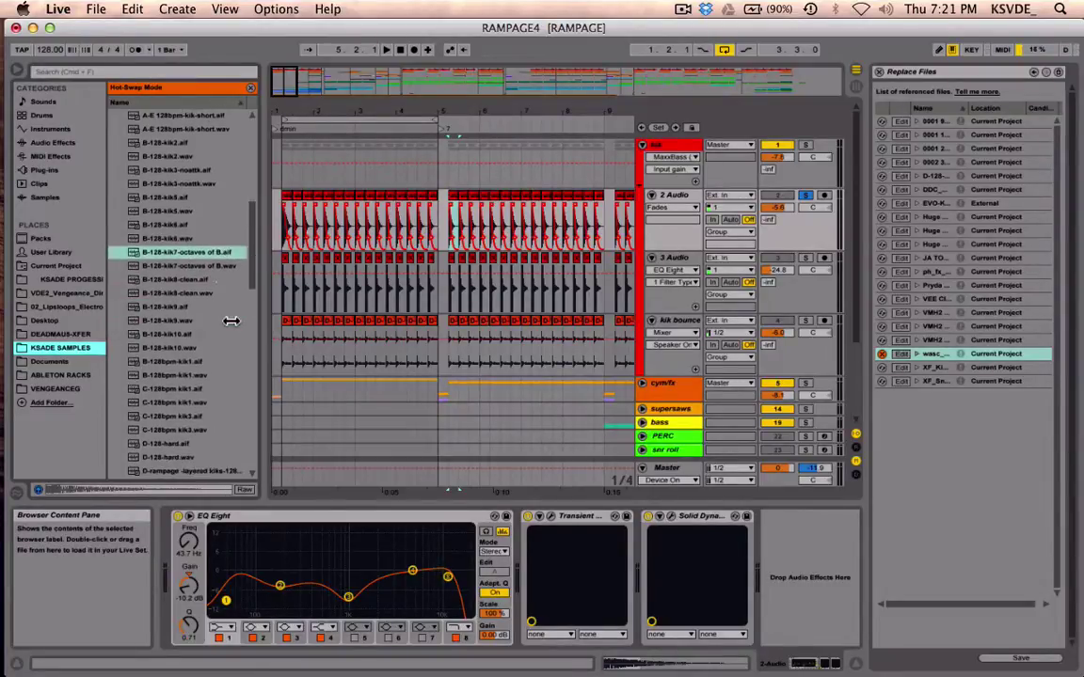
scroll(228, 312, "down", 3)
scroll(166, 333, "down", 4)
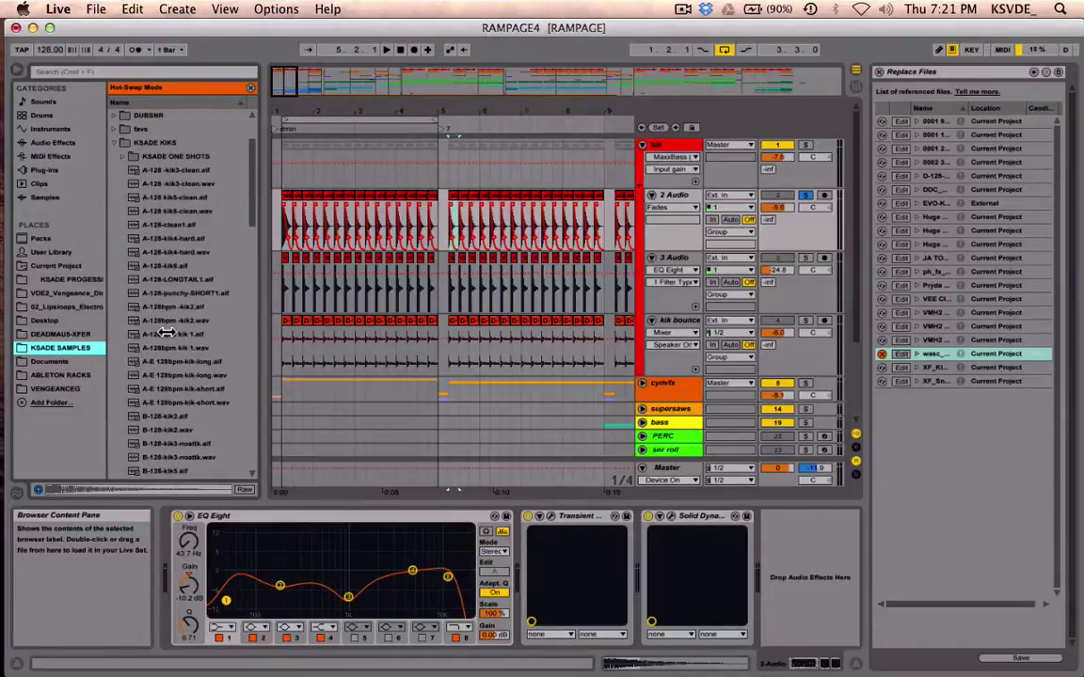
scroll(165, 334, "down", 10)
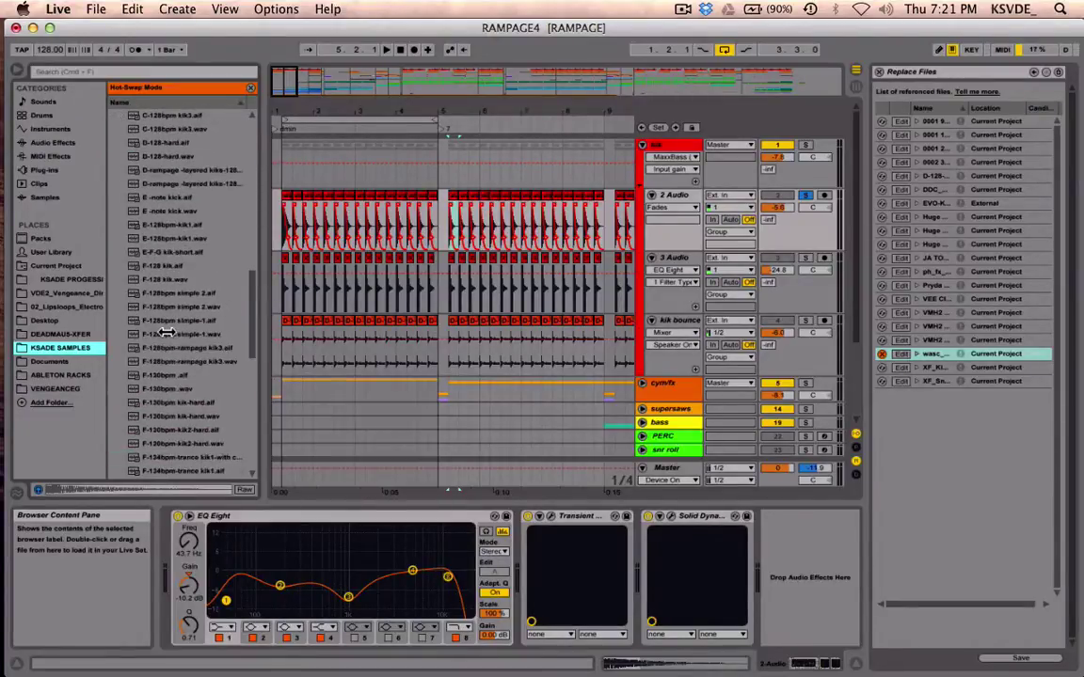
left_click(170, 156)
key("Down")
key("Down")
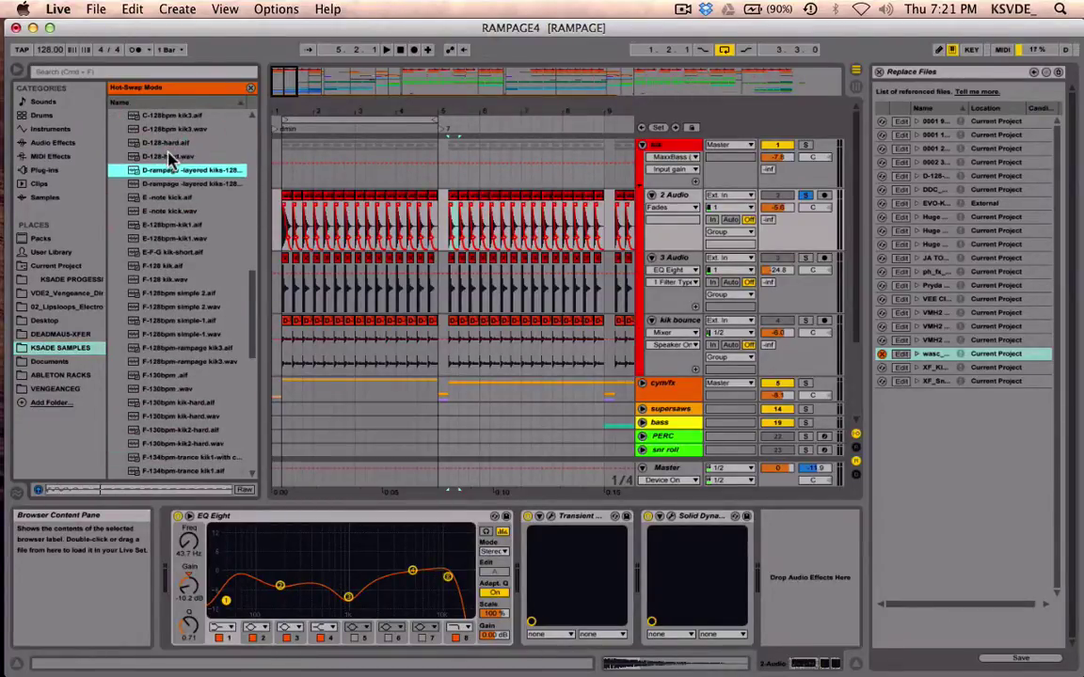
key("Down")
key("Up")
key("Up")
key("Down")
key("Down")
key("Down")
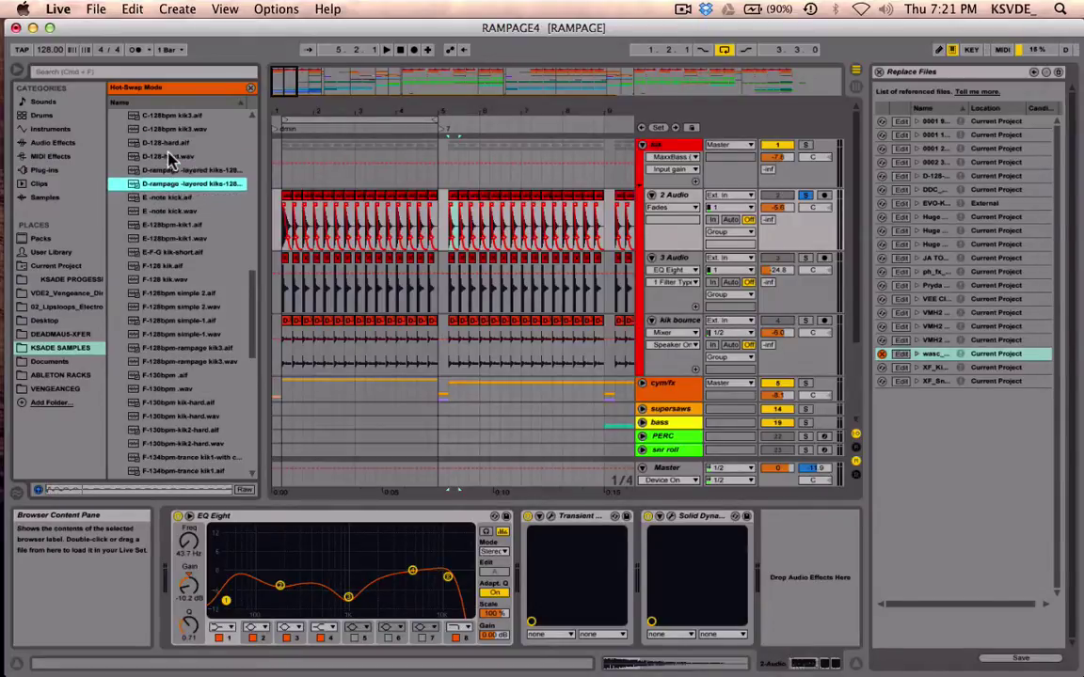
key("Up")
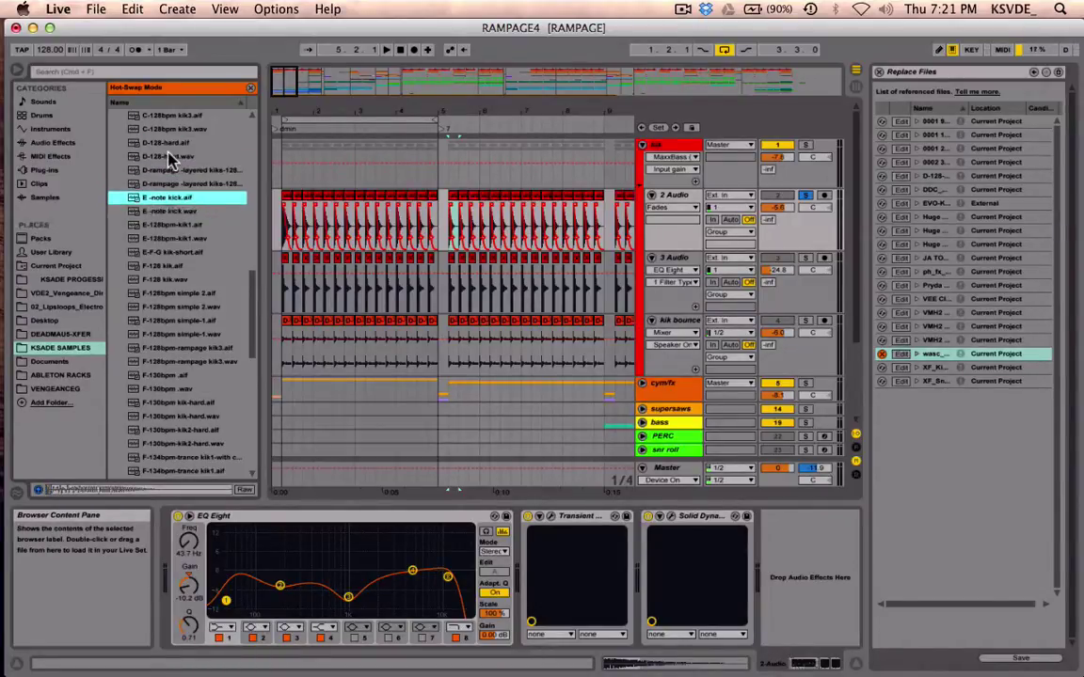
Step: Play the arrangement briefly from 5.2.1 to hear the current 2 Audio kick, then stop playback
left_click(444, 213)
key("space")
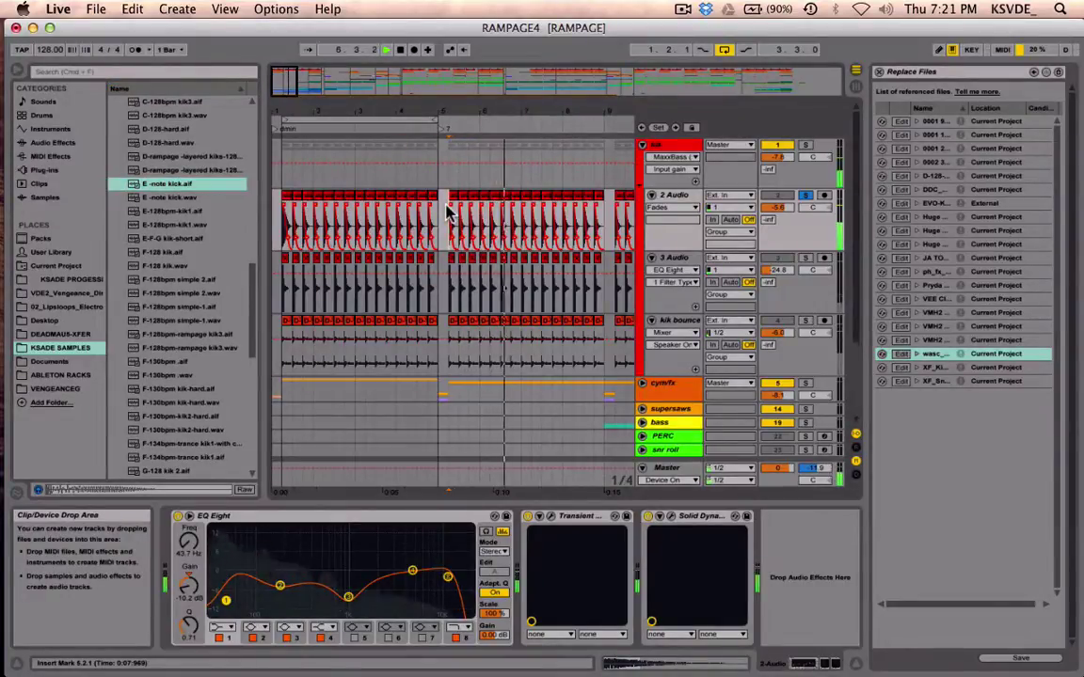
key("space")
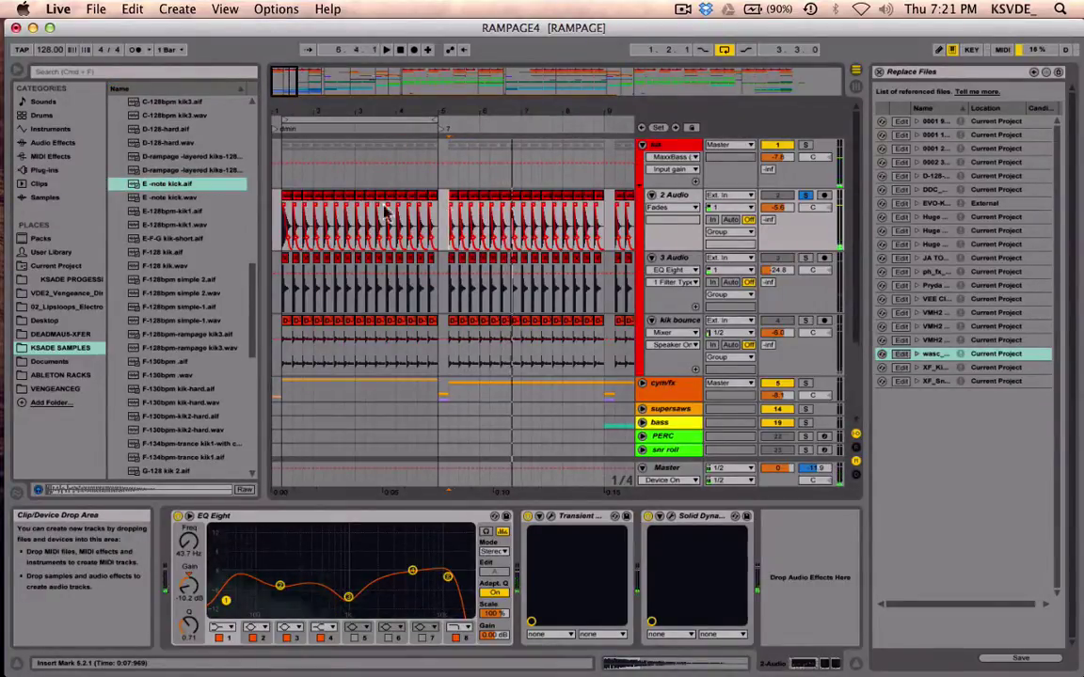
Step: Replace wasc_drykick_808clone02.wav throughout the set with E -note kick.aif from KSADE SAMPLES using hot-swap
left_click(141, 170)
left_click(159, 185)
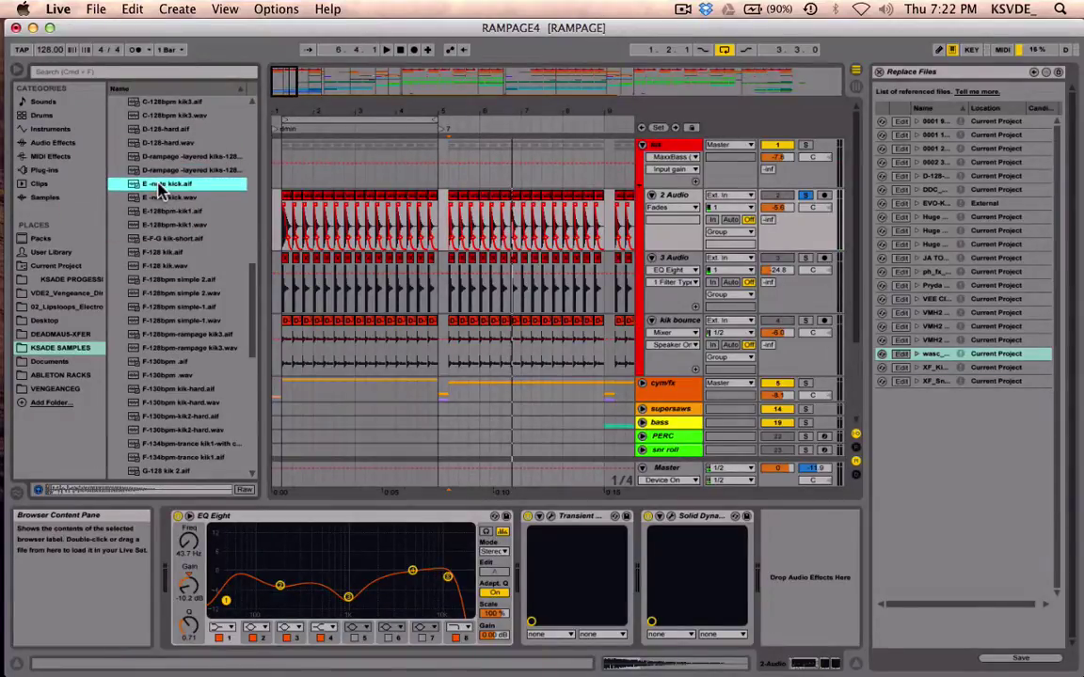
left_click(159, 188)
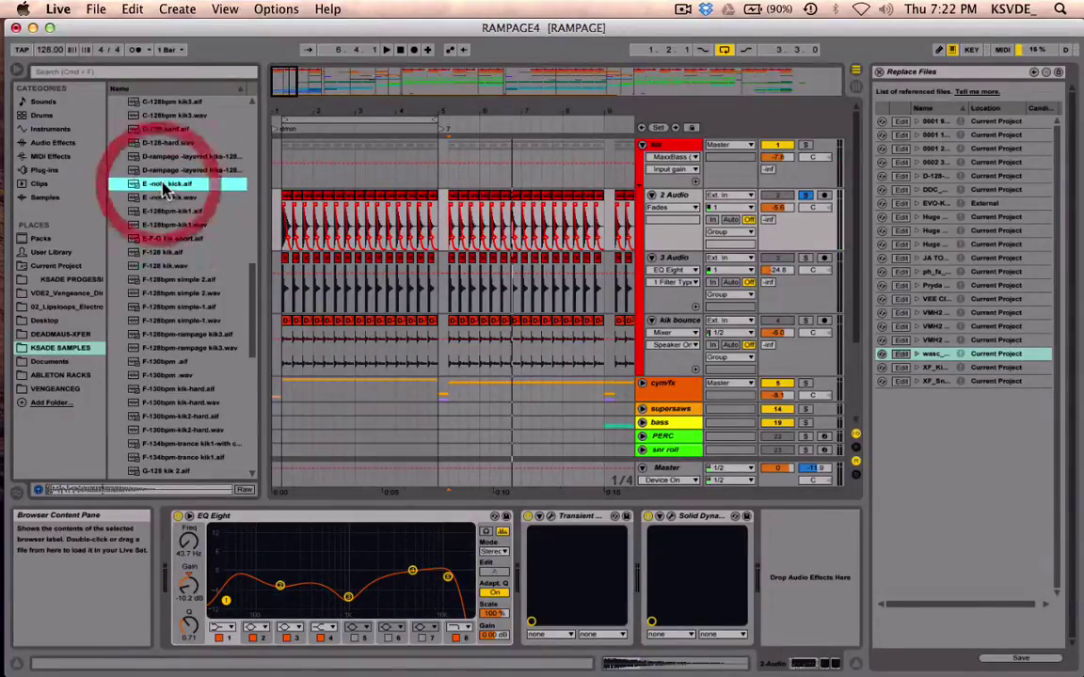
left_click(882, 356)
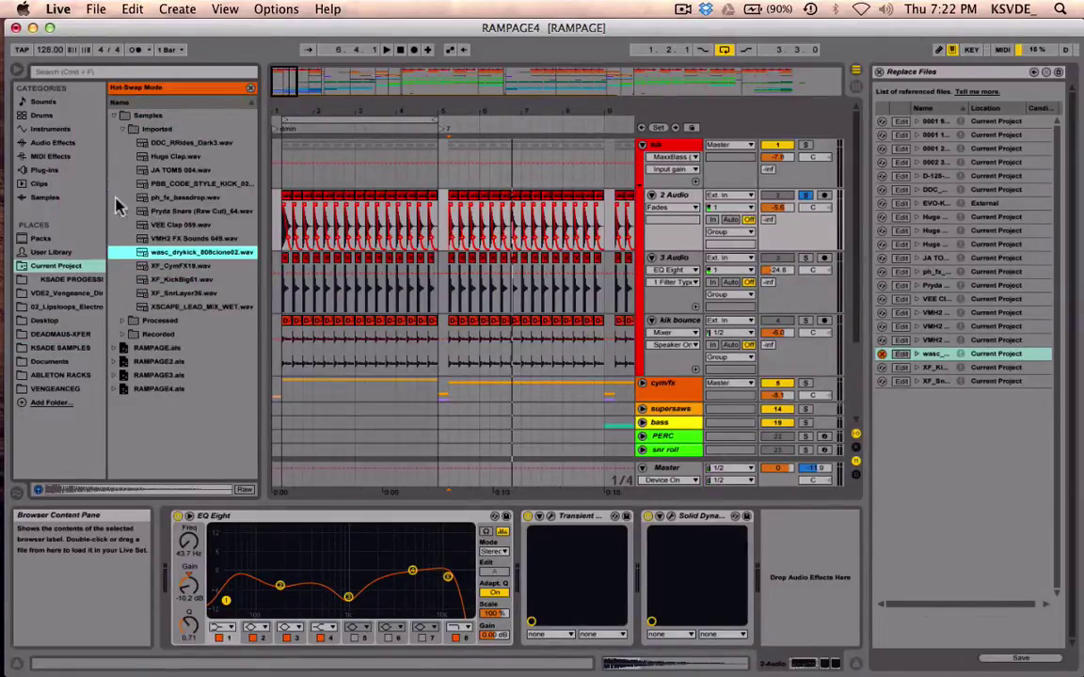
left_click(54, 349)
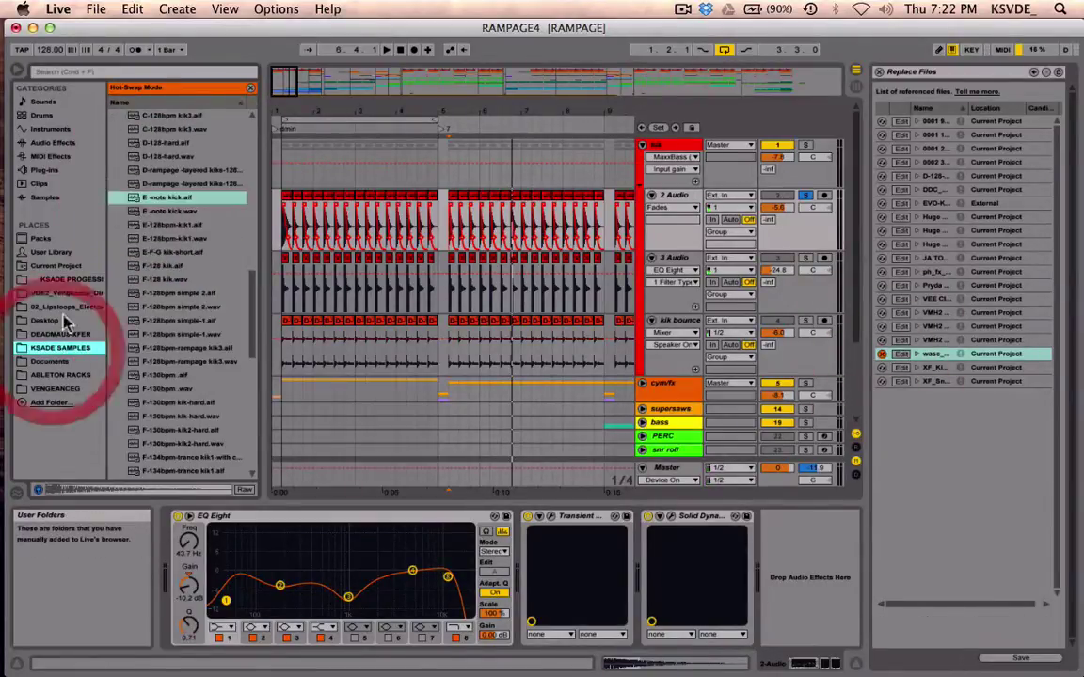
double_click(157, 201)
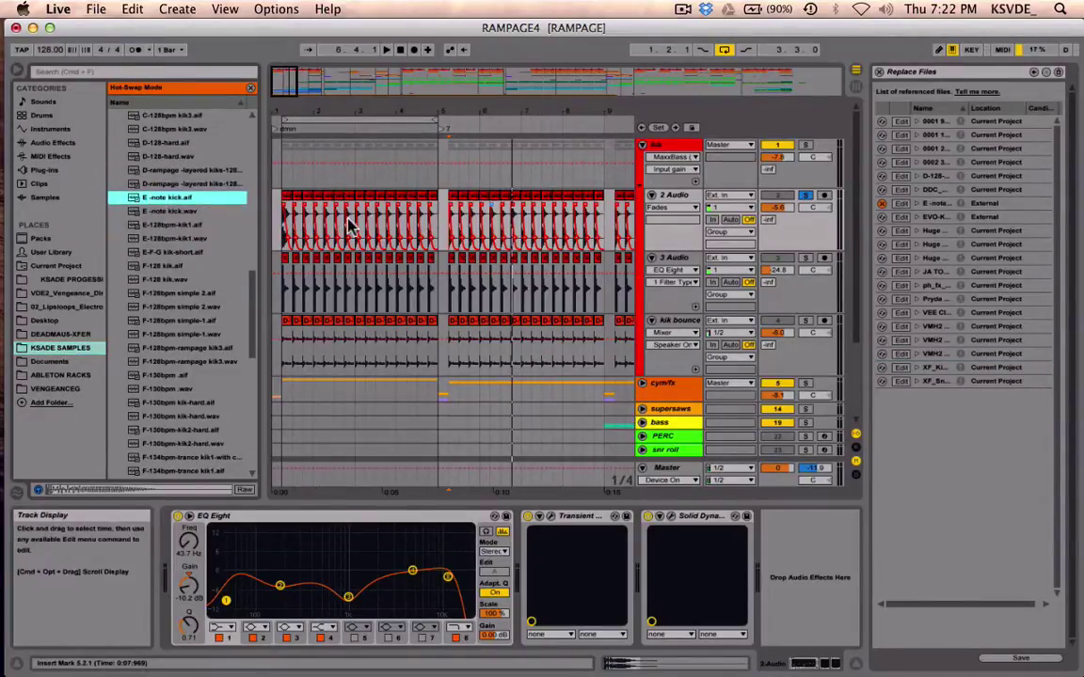
Step: Inspect the replaced kick clips on 2 Audio up close and play back a short section around bar 5
scroll(348, 224, "right", 8)
key("minus")
key("minus")
key("minus")
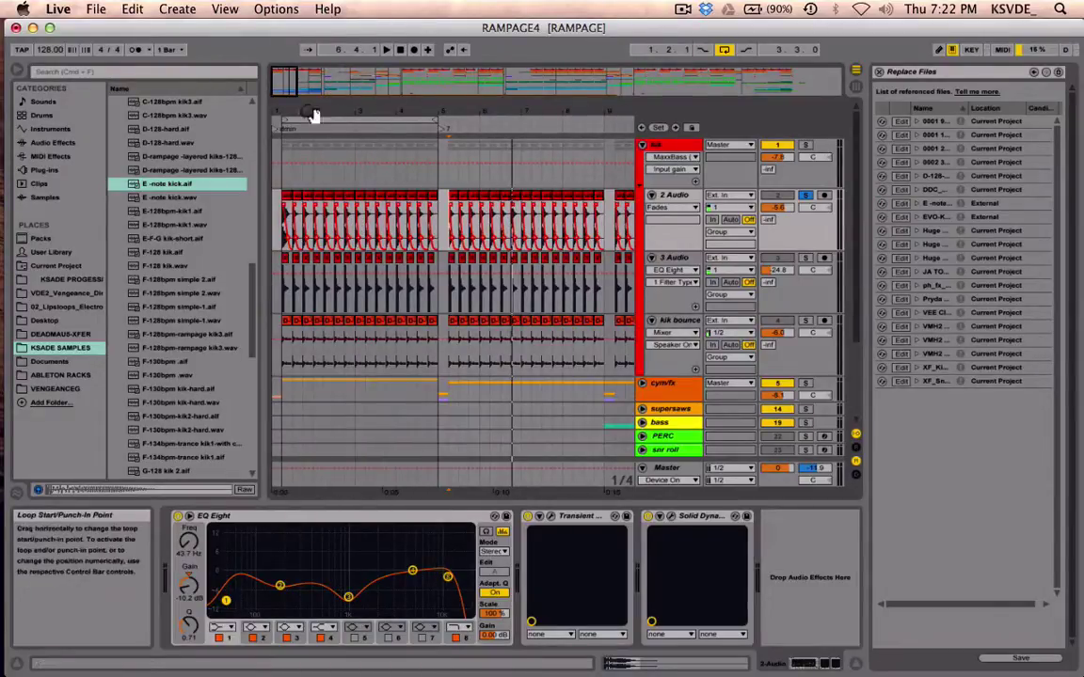
left_click_drag(283, 82, 284, 167)
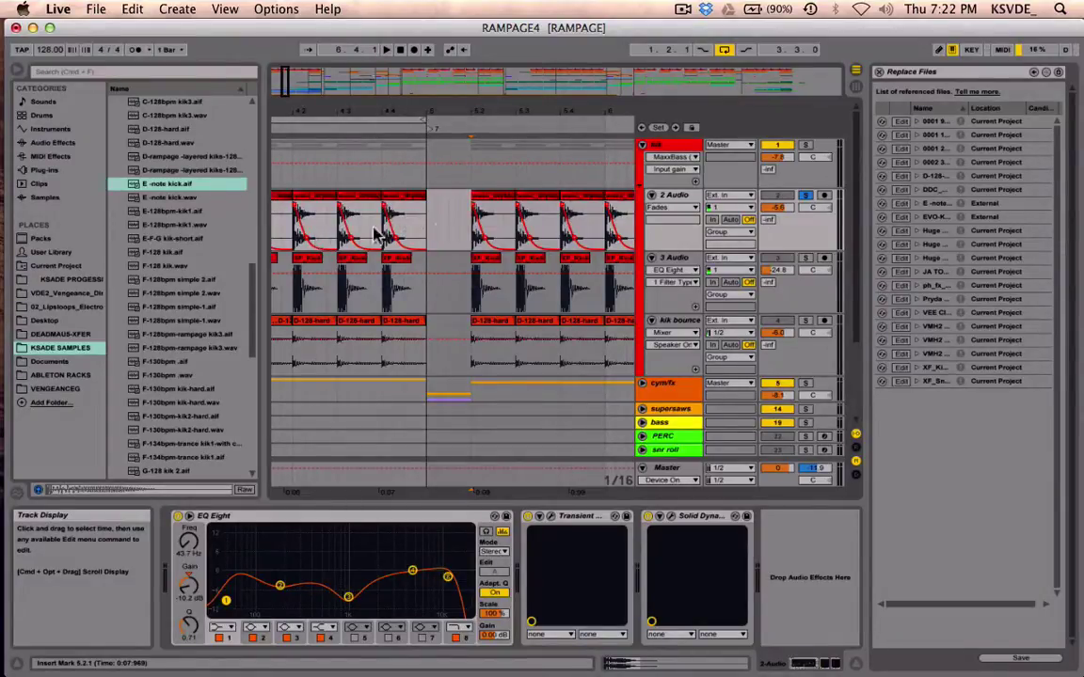
scroll(439, 231, "left", 6)
key("space")
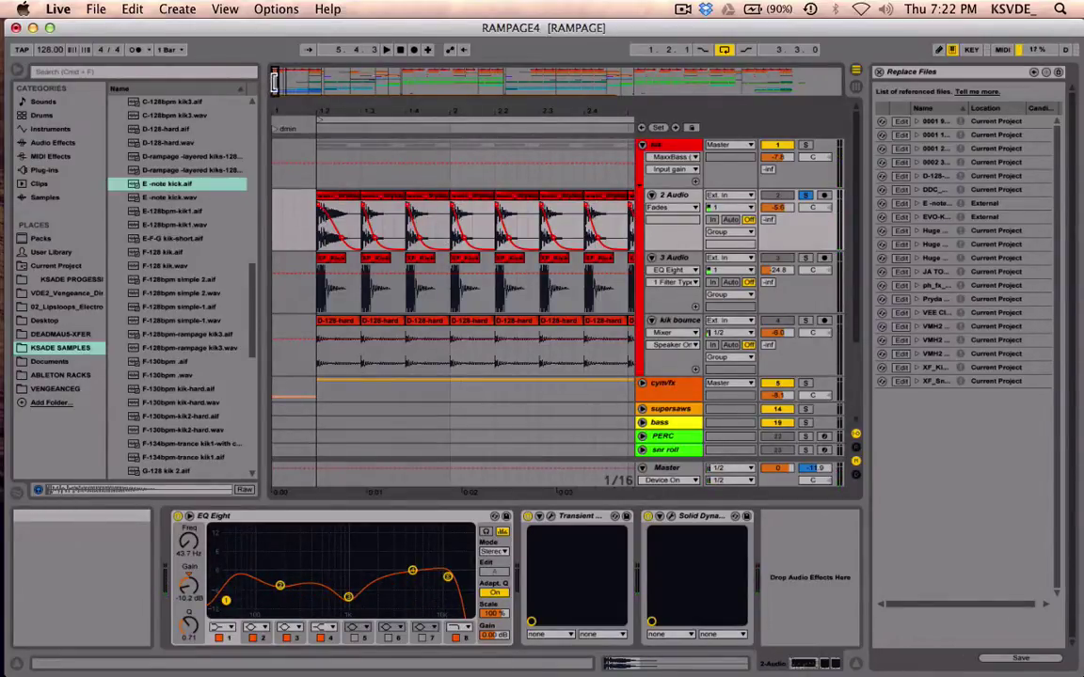
left_click_drag(279, 87, 286, 89)
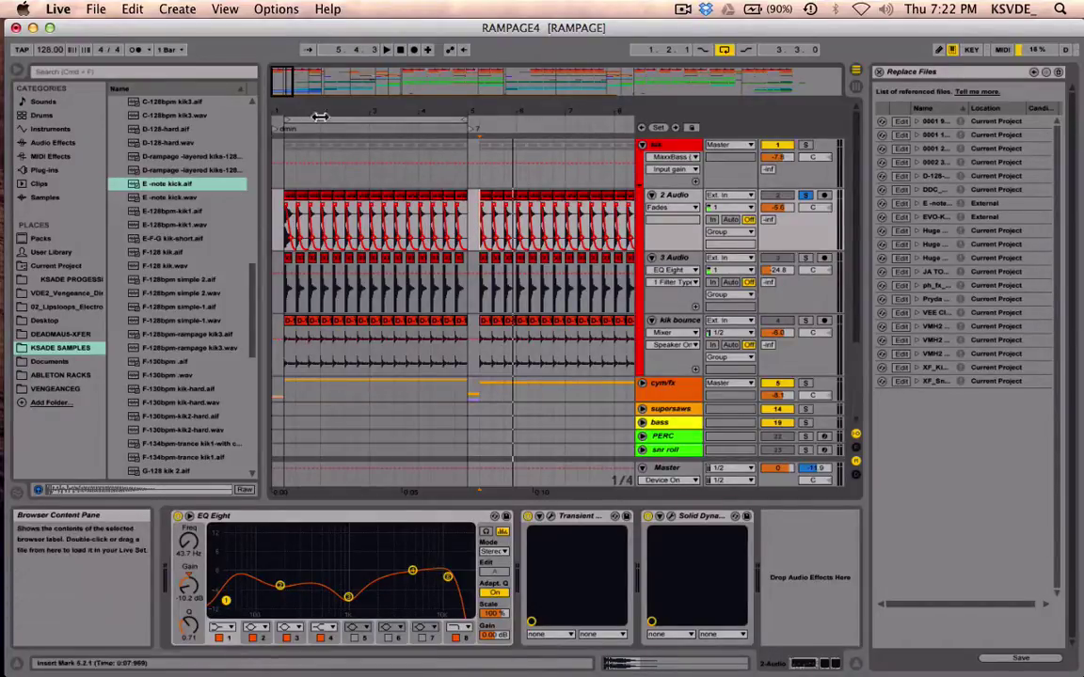
left_click_drag(282, 81, 312, 280)
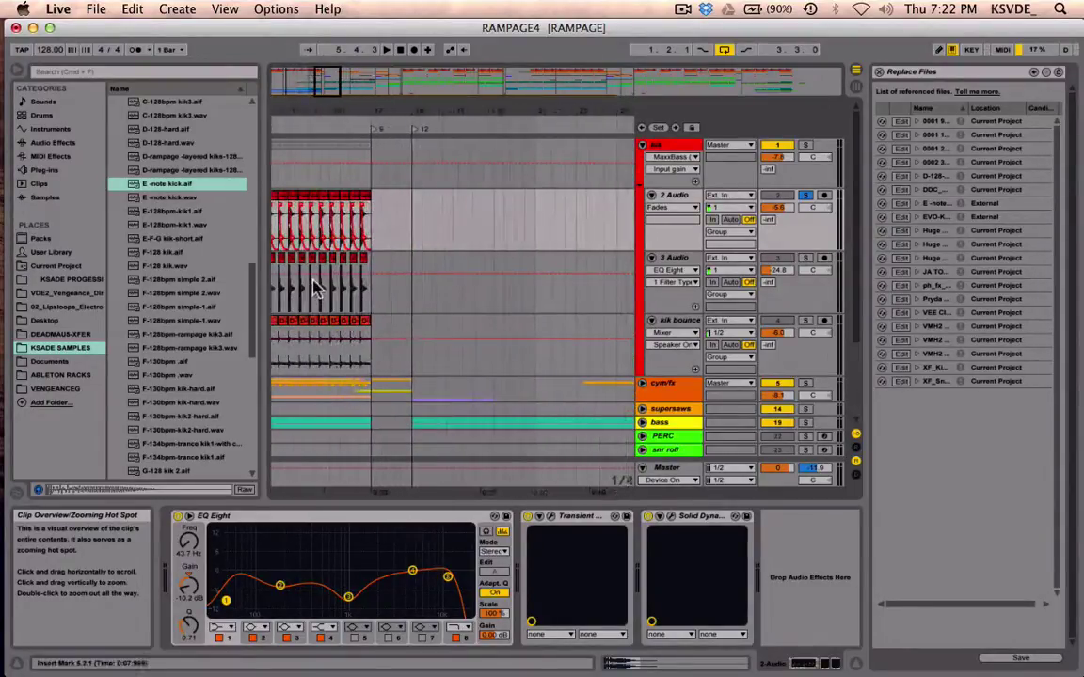
scroll(312, 281, "left", 6)
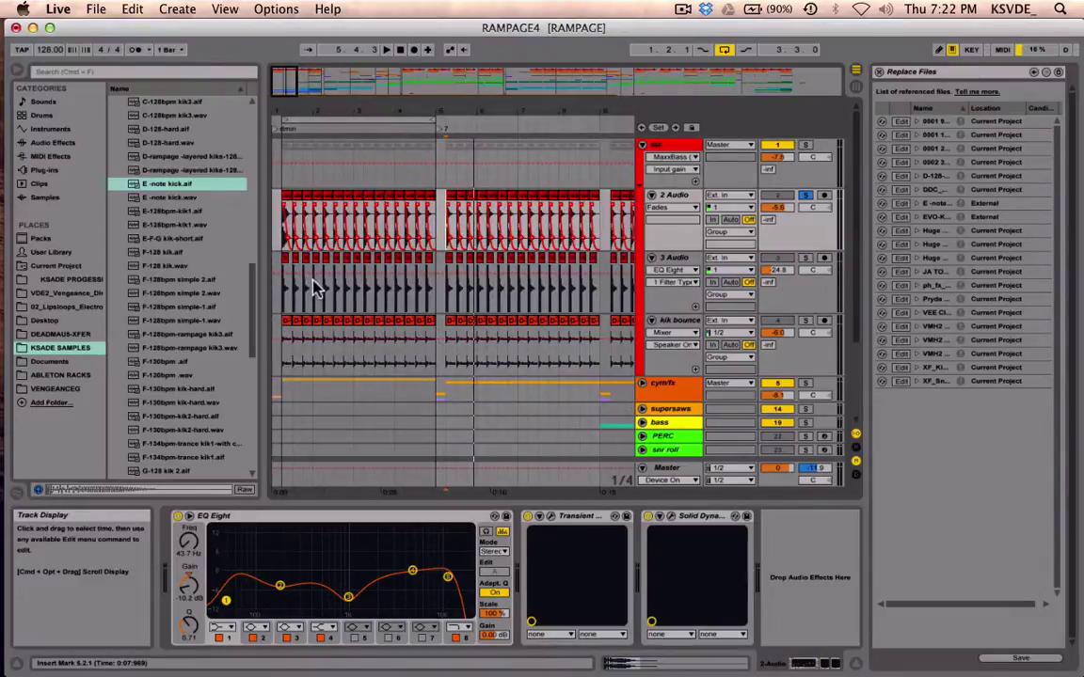
Step: Select the 2 Audio kicks from 1.1.1 to 6.2.1, then place the insert marker at the first kick, 1.2.1
left_click(286, 204)
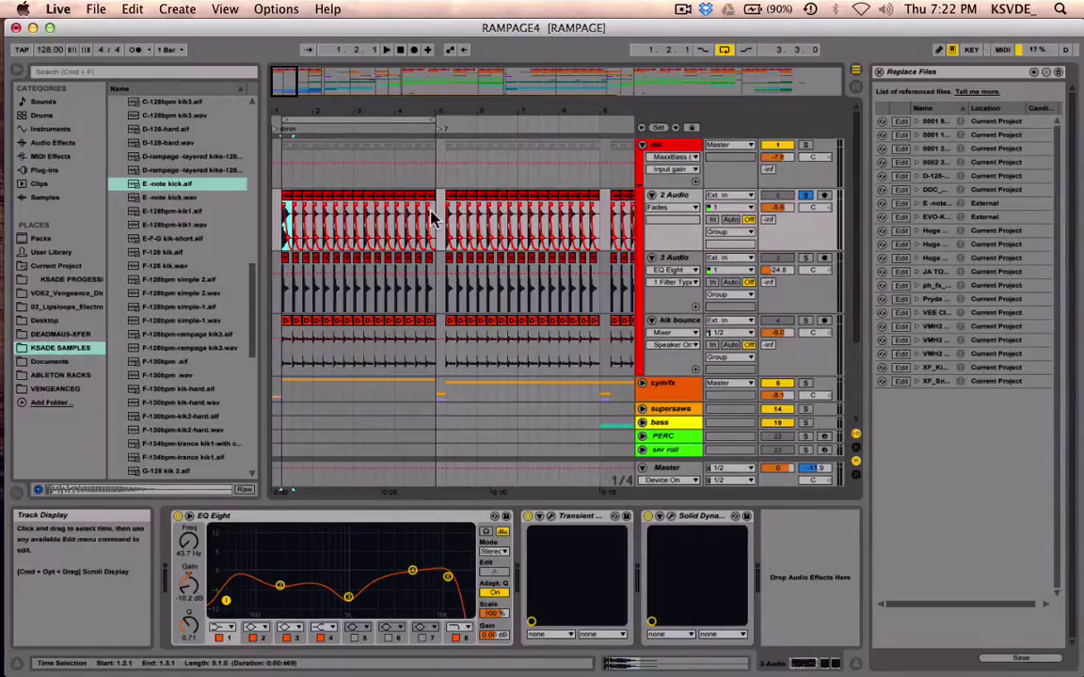
left_click_drag(278, 223, 483, 229)
scroll(484, 229, "right", 5)
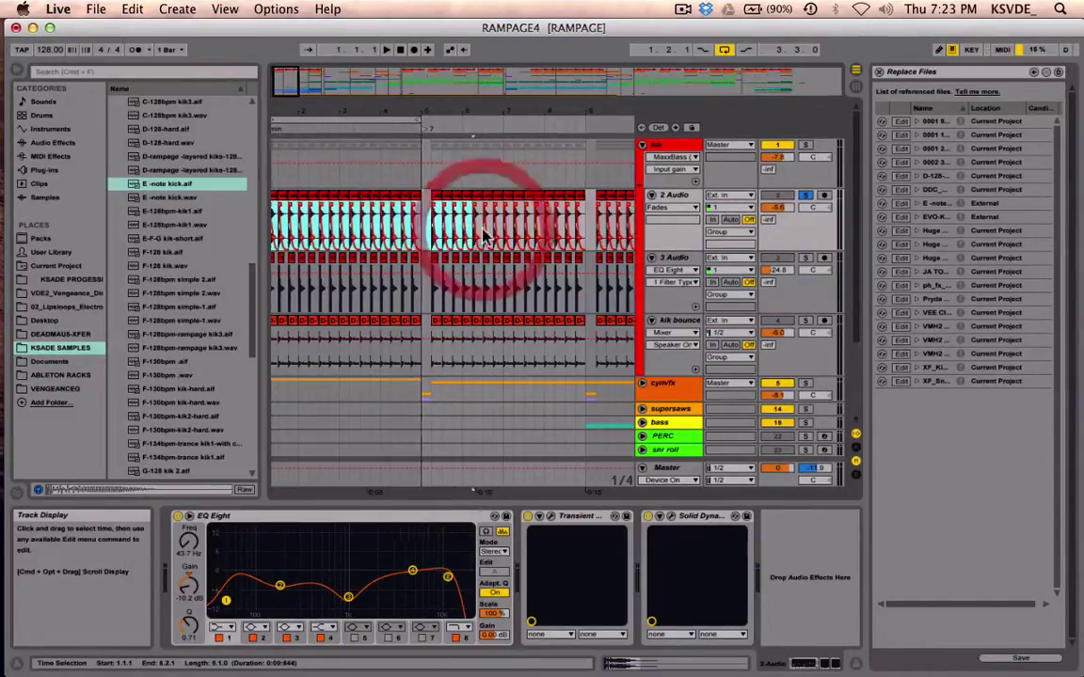
scroll(496, 230, "right", 10)
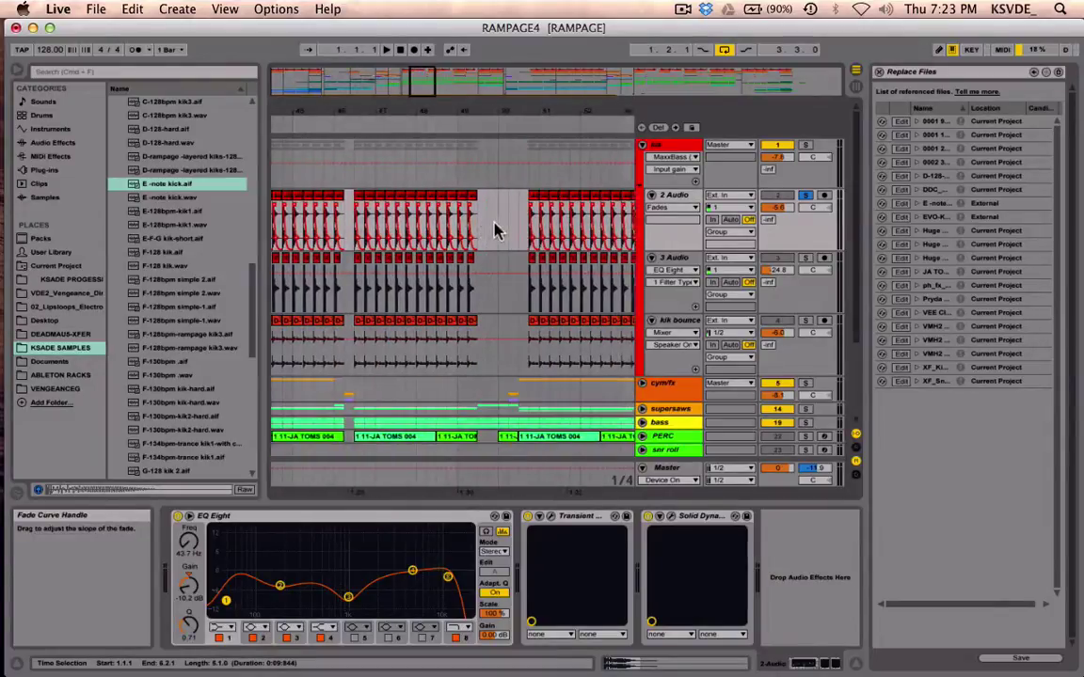
scroll(496, 230, "left", 10)
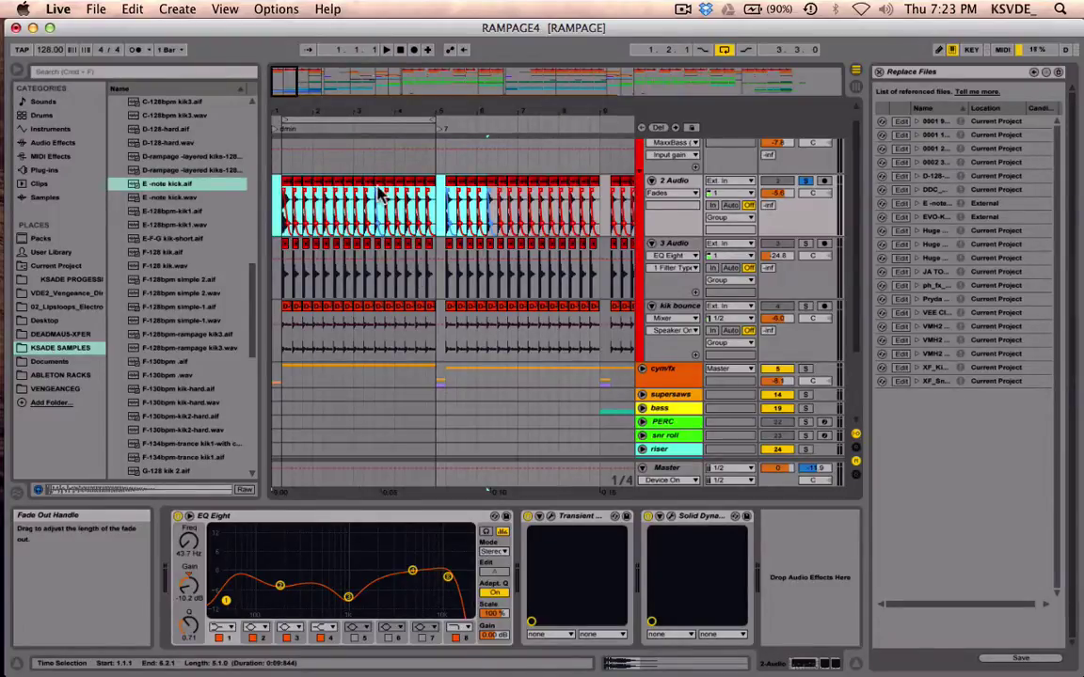
left_click(282, 215)
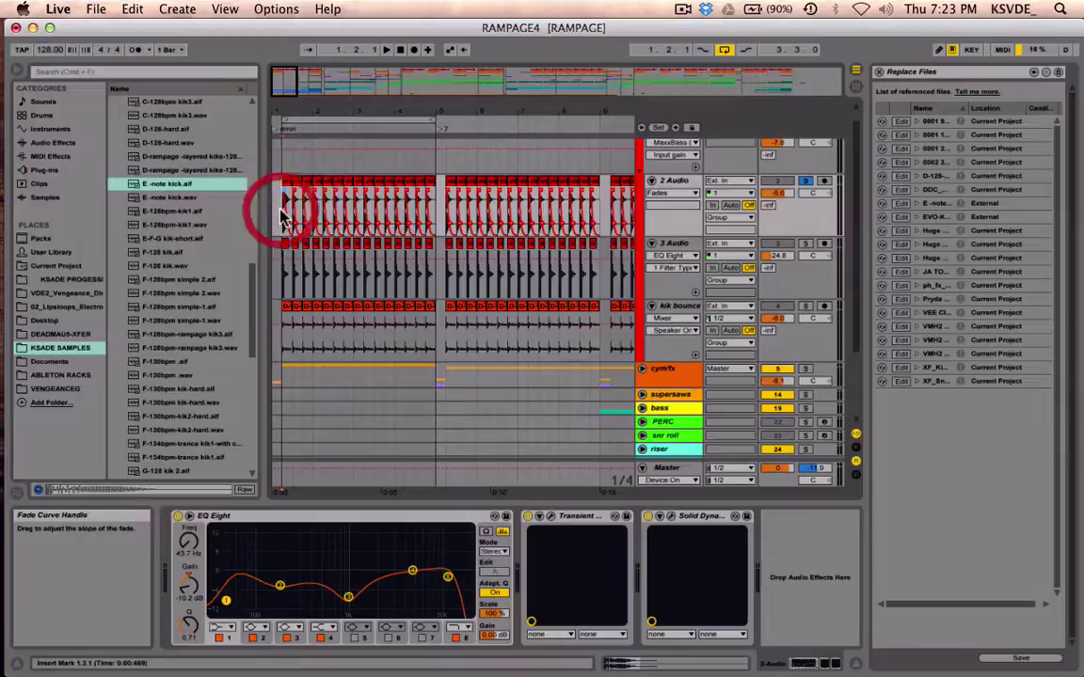